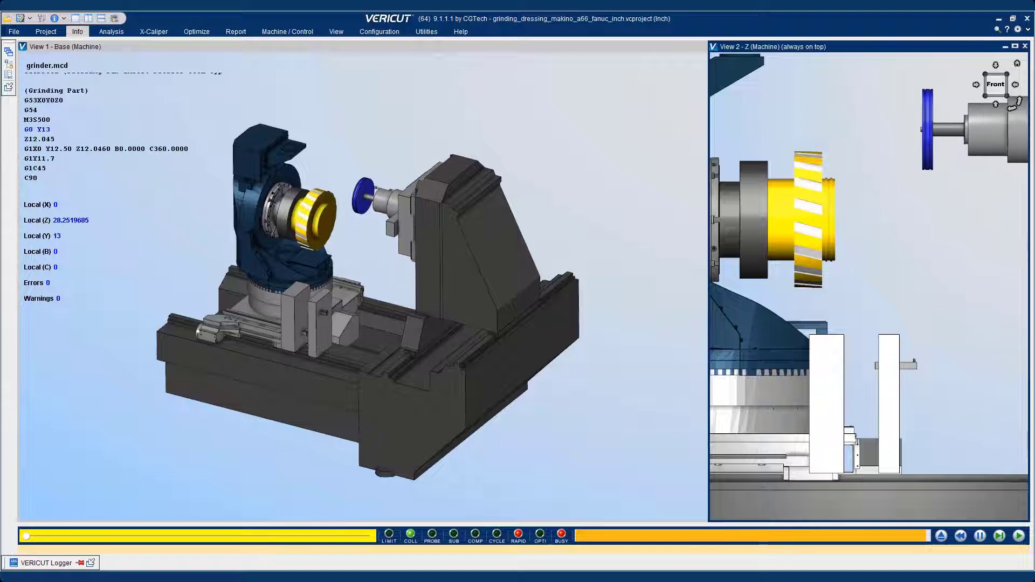
Stop the simulation and inspect tool 1 Grinder and tool 2 dresser in Tool Manager
click(980, 537)
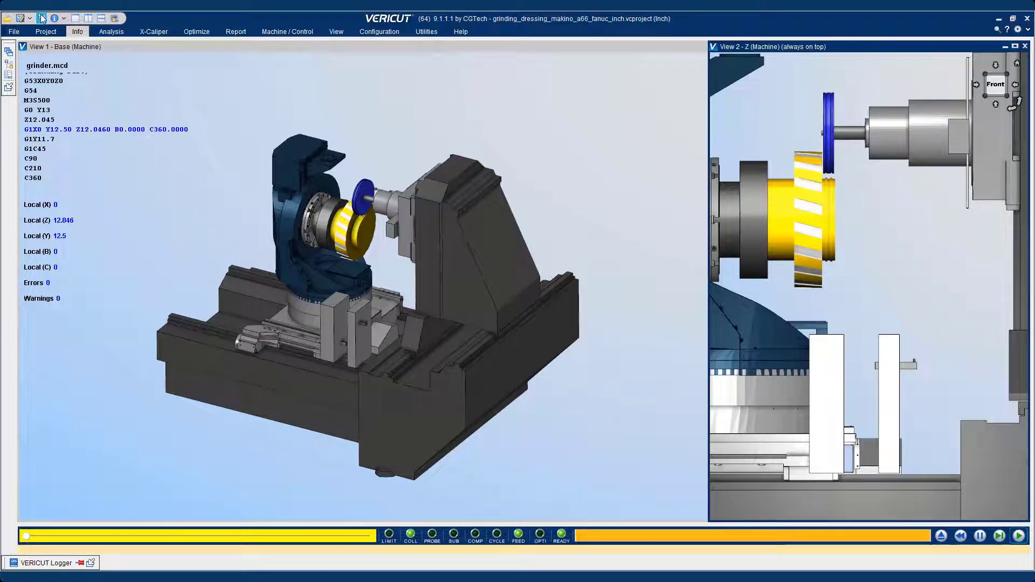
click(42, 18)
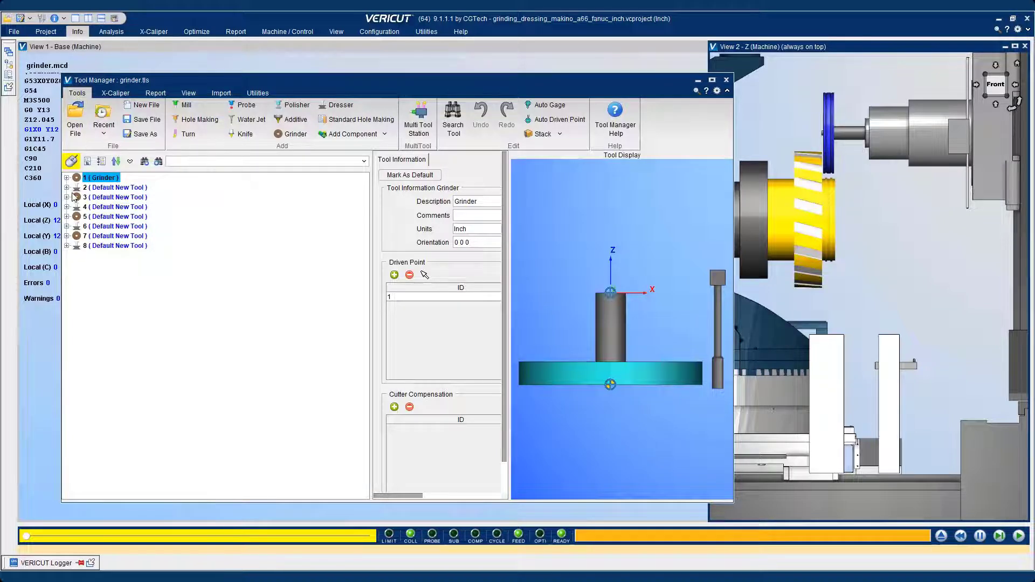
click(68, 178)
click(67, 178)
click(91, 187)
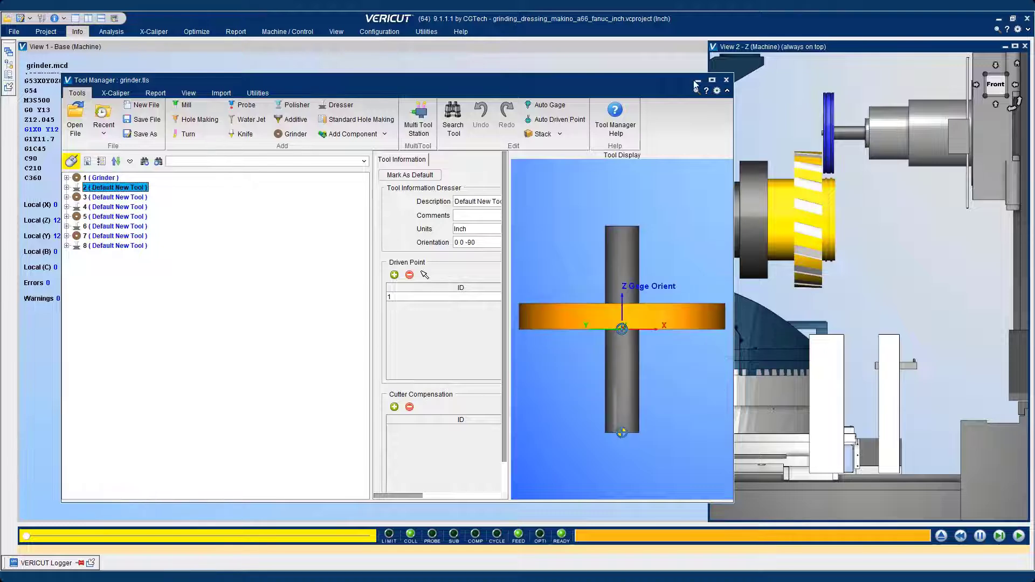
click(726, 81)
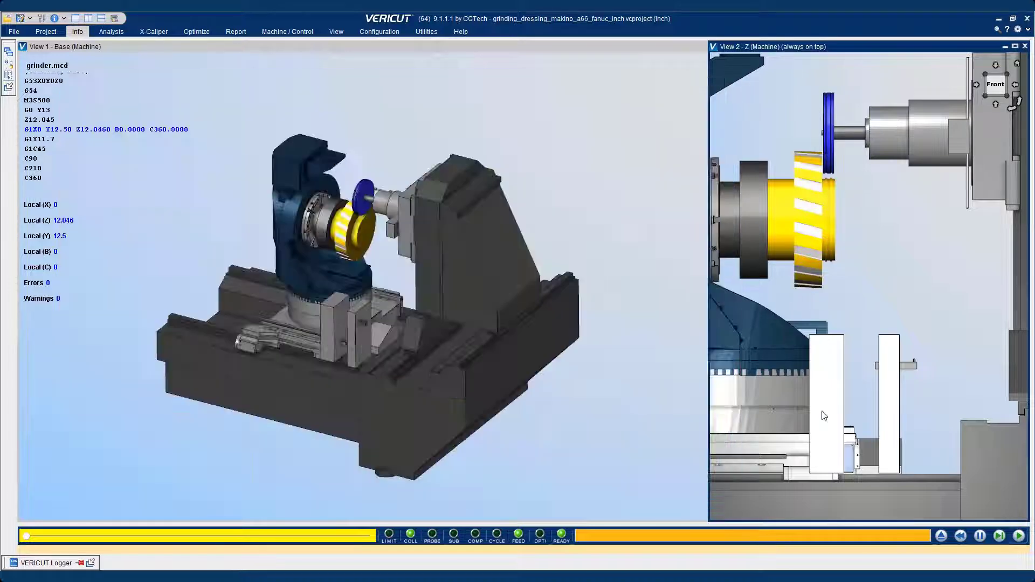
Resume the simulation, raising animation speed to 46% then lowering it to about 33%
click(1020, 537)
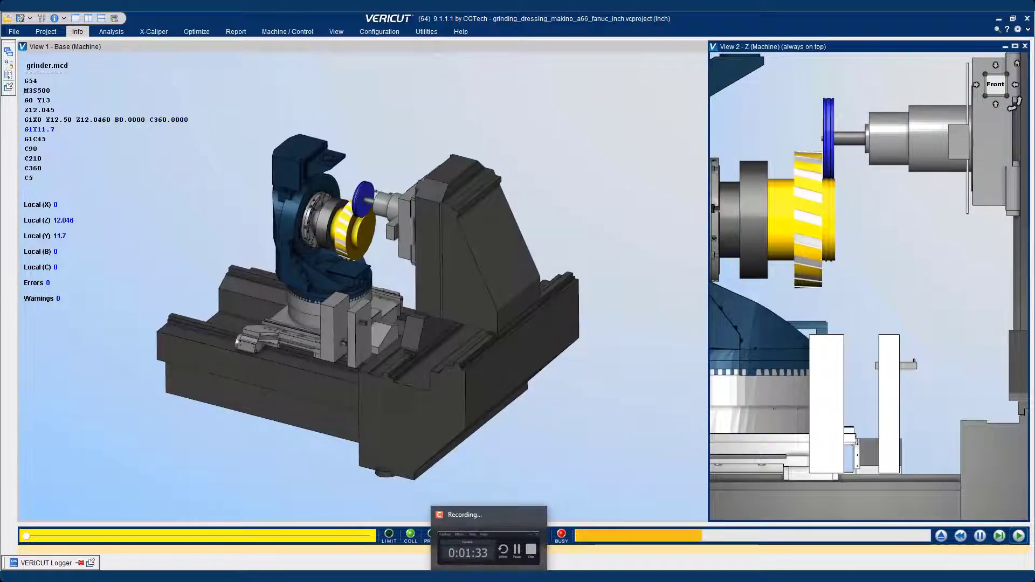
drag(27, 536, 101, 536)
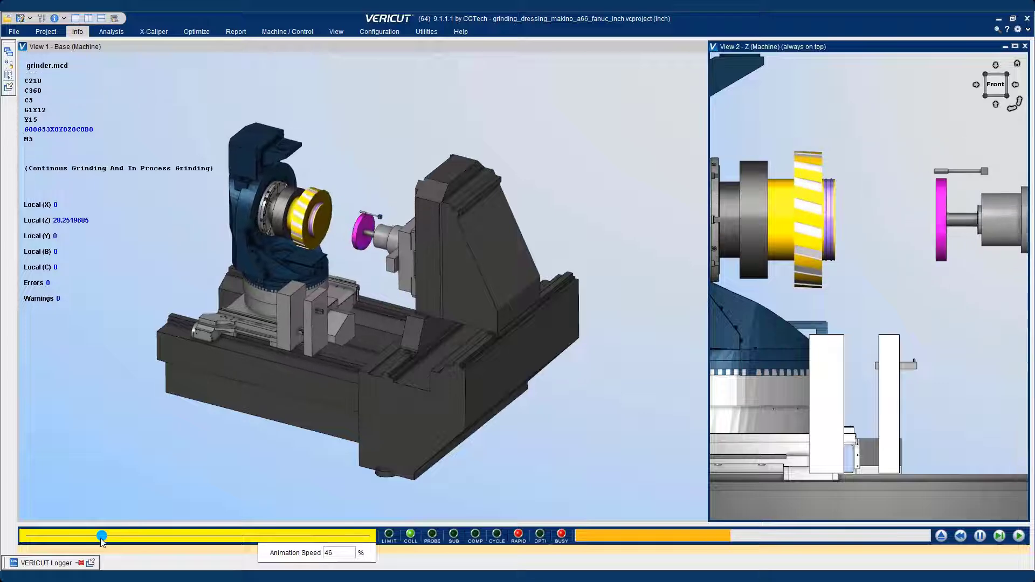
drag(101, 536, 57, 540)
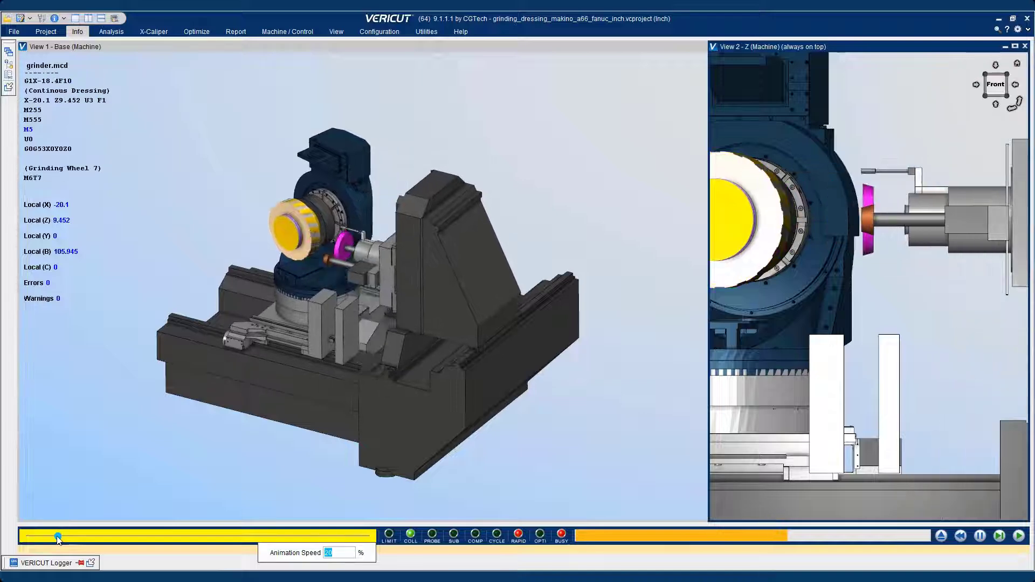